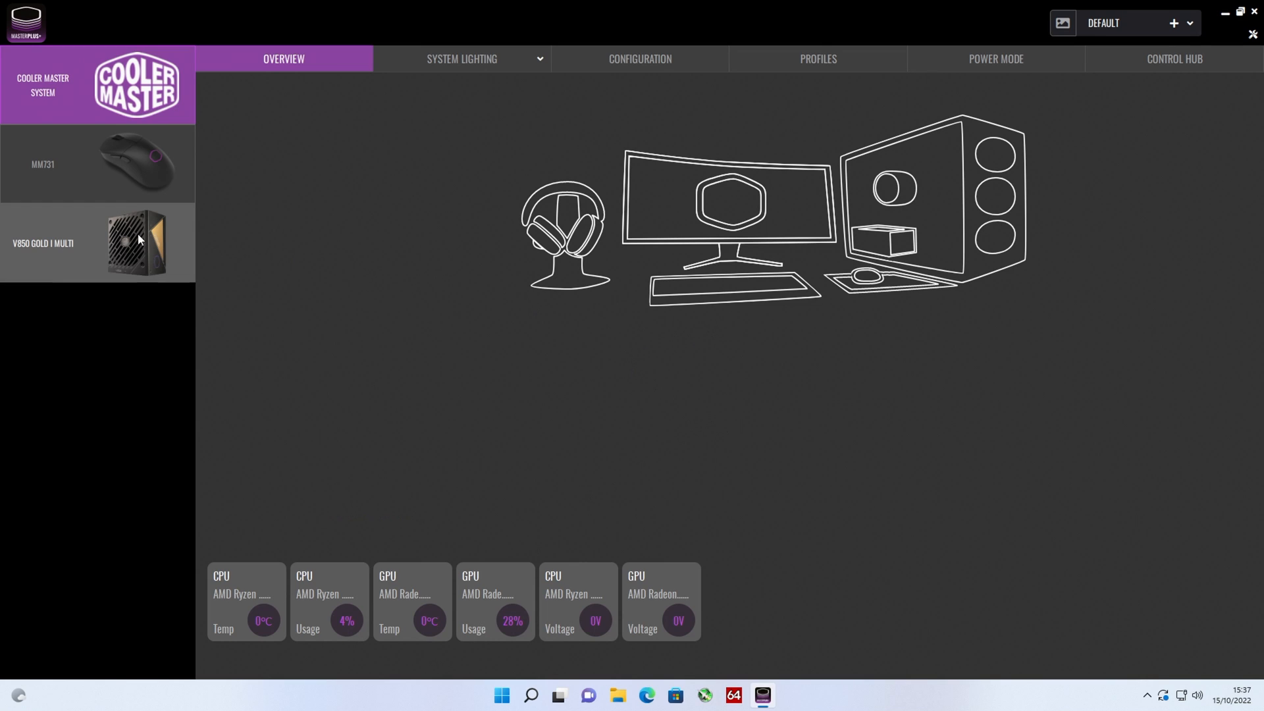
- Show the V850 Gold i Multi input current graph, then the power graph plotting output power
left_click(111, 240)
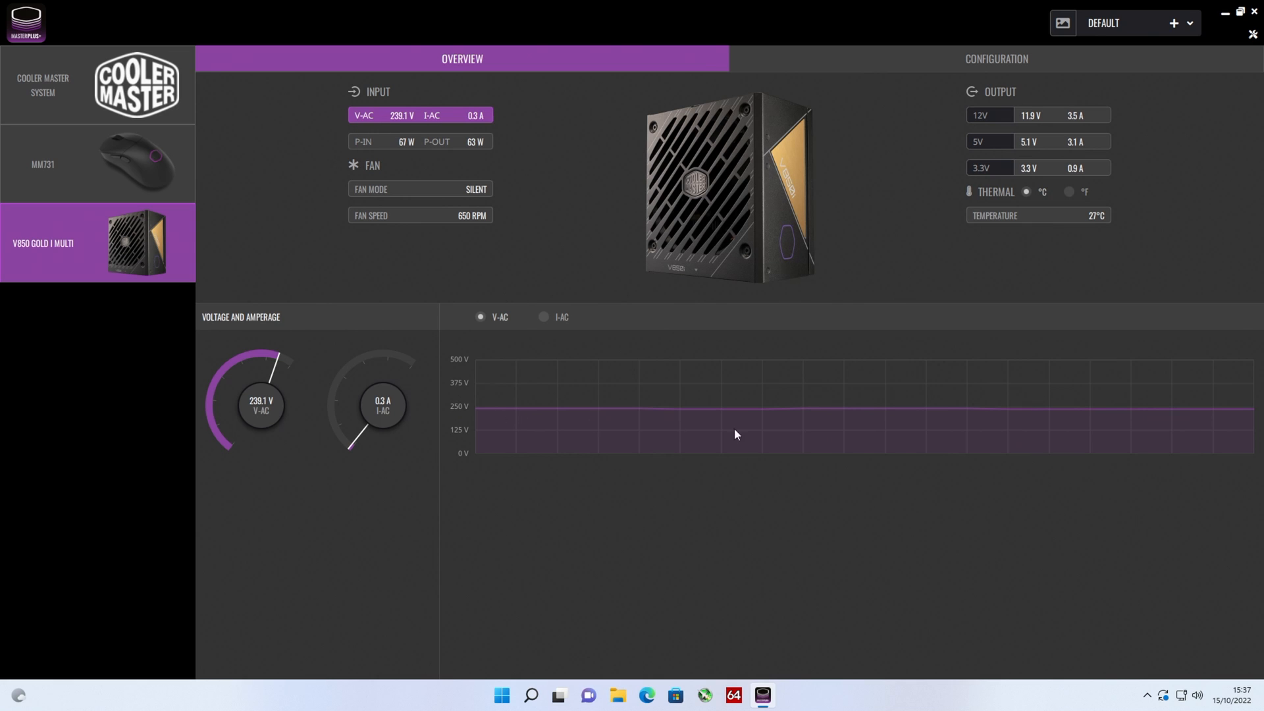
left_click(542, 317)
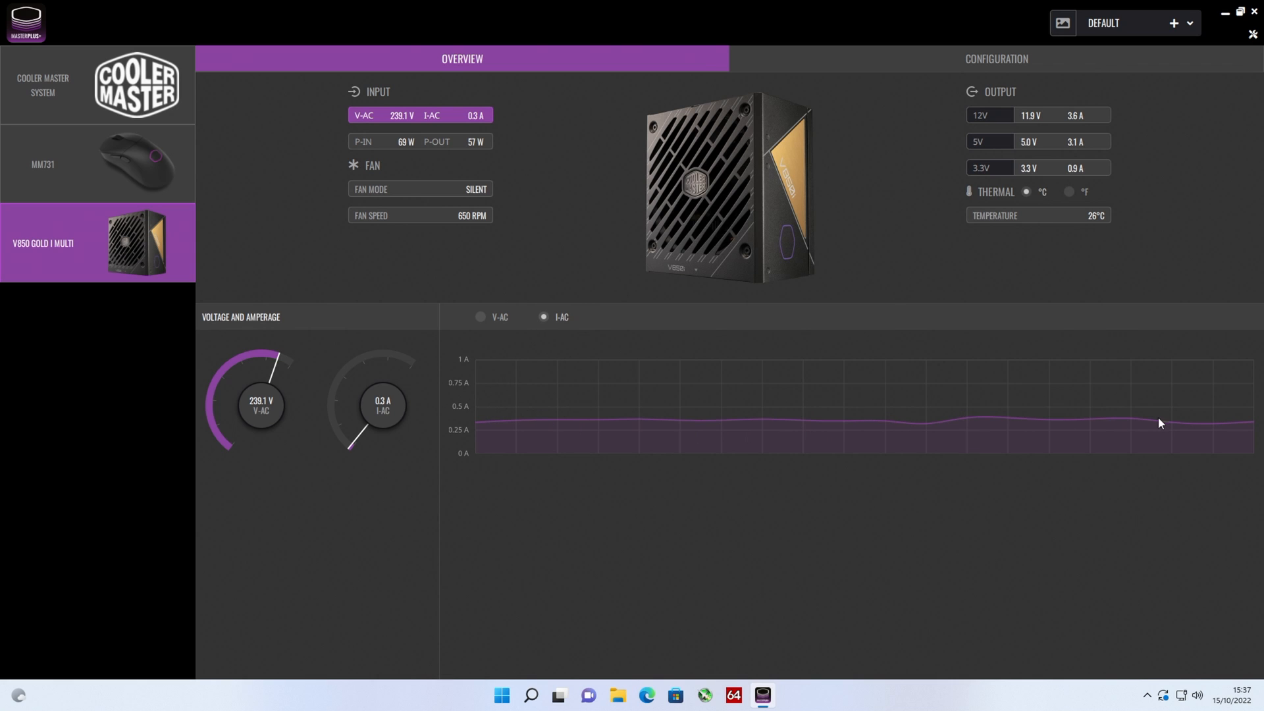
left_click(382, 143)
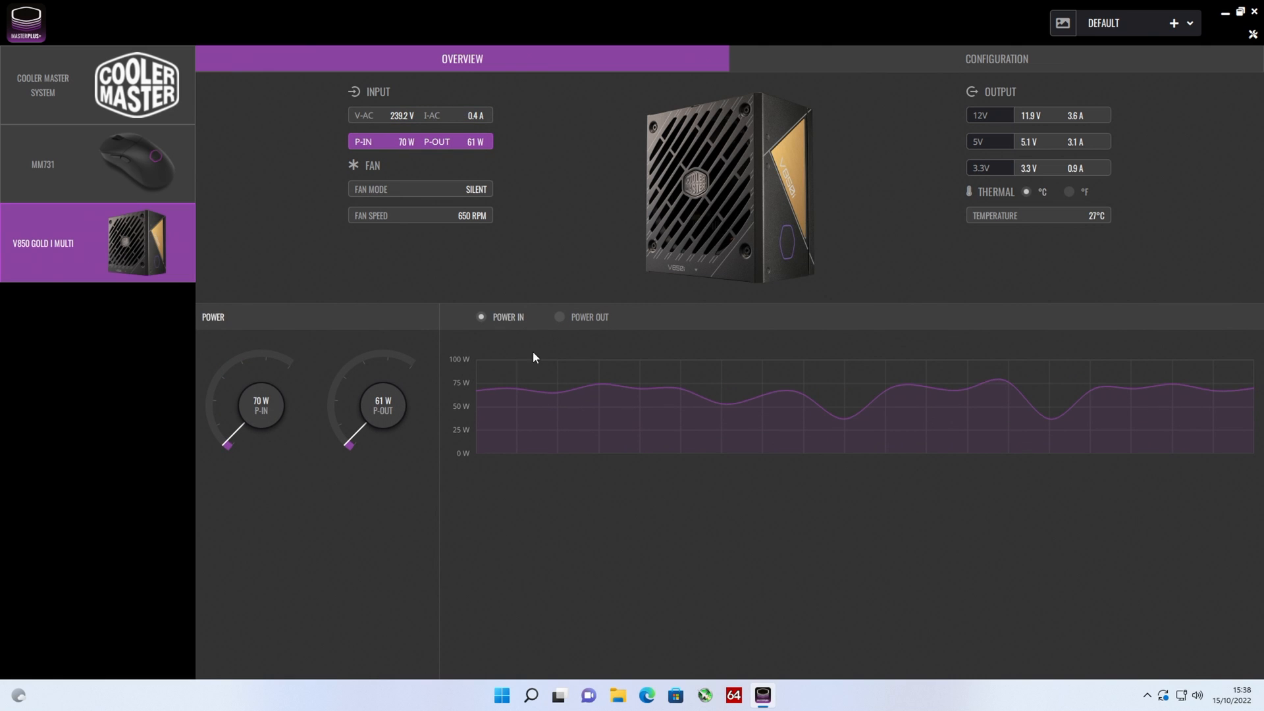
left_click(559, 317)
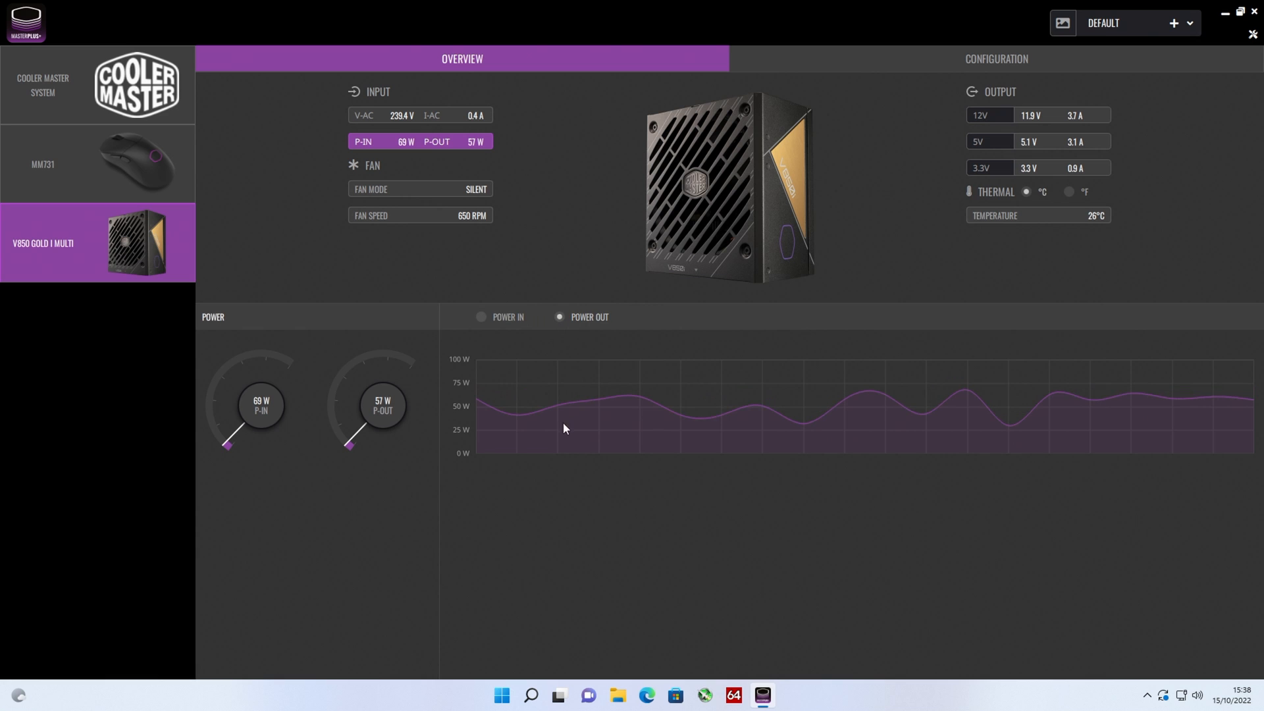
- Cycle the PSU fan through Standard, Gaming, Overclock and Customize modes, then set it back to Silent
left_click(383, 188)
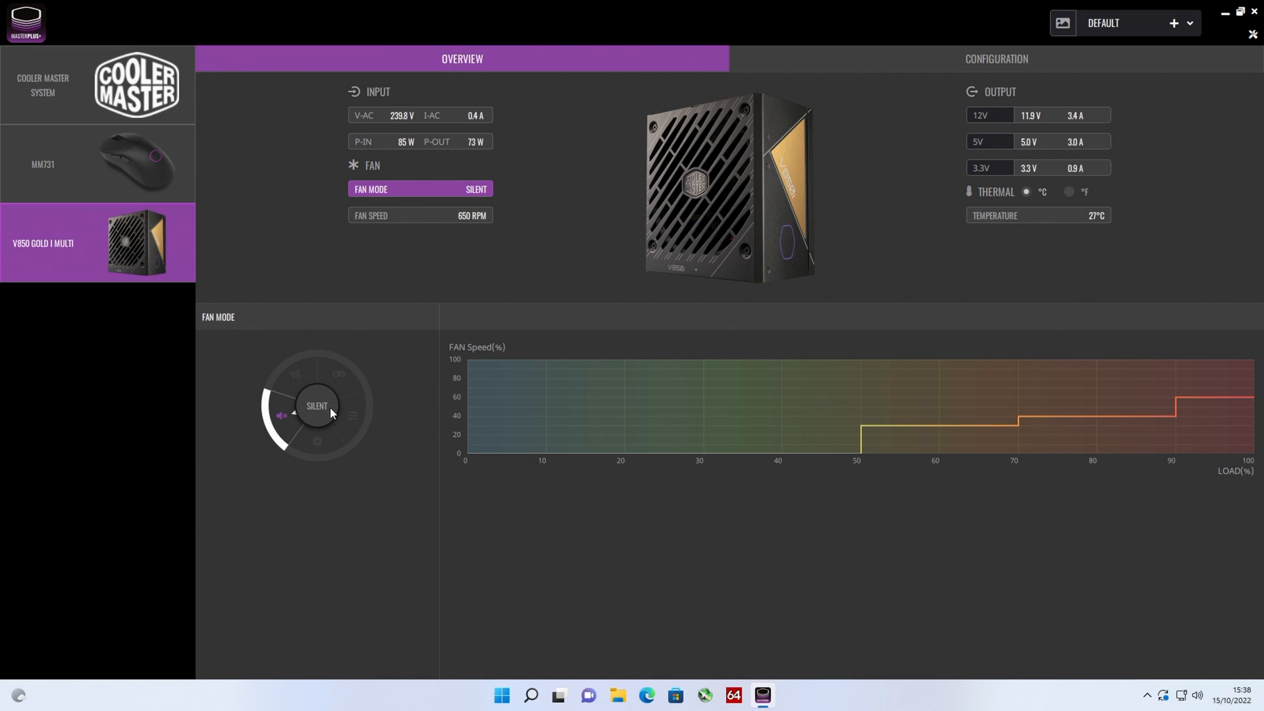
left_click(297, 368)
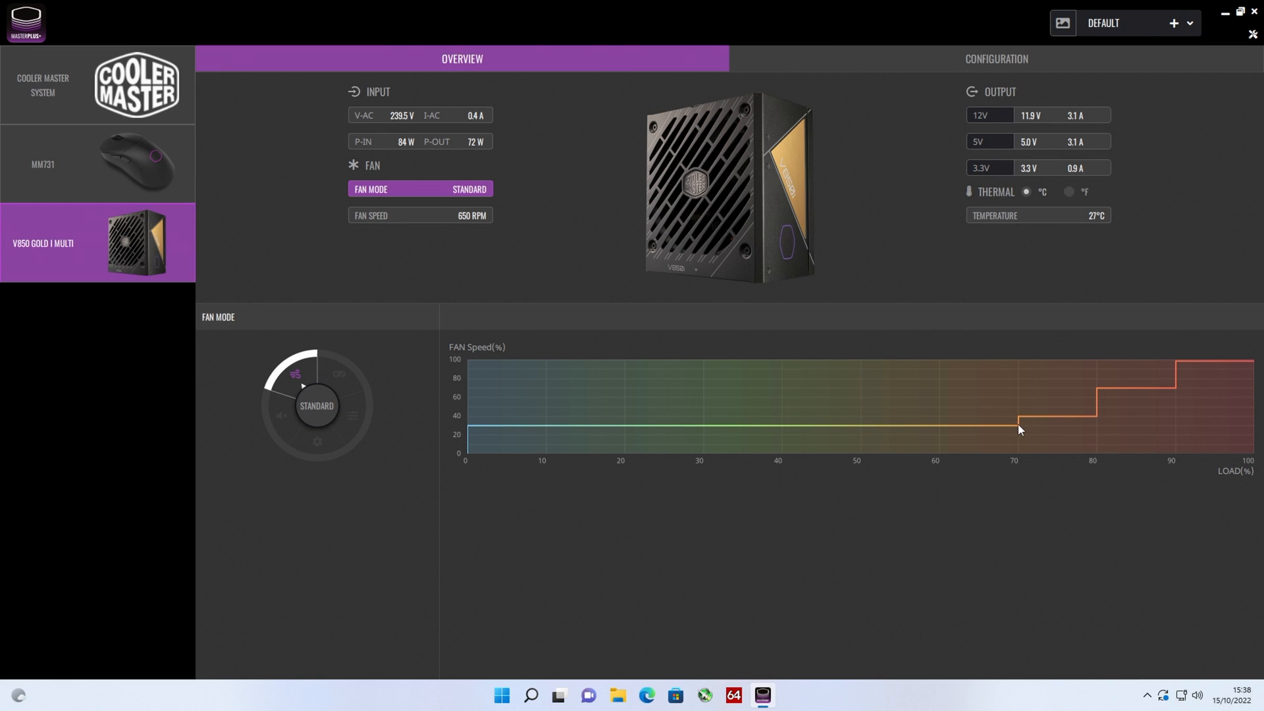
left_click(338, 371)
left_click(351, 415)
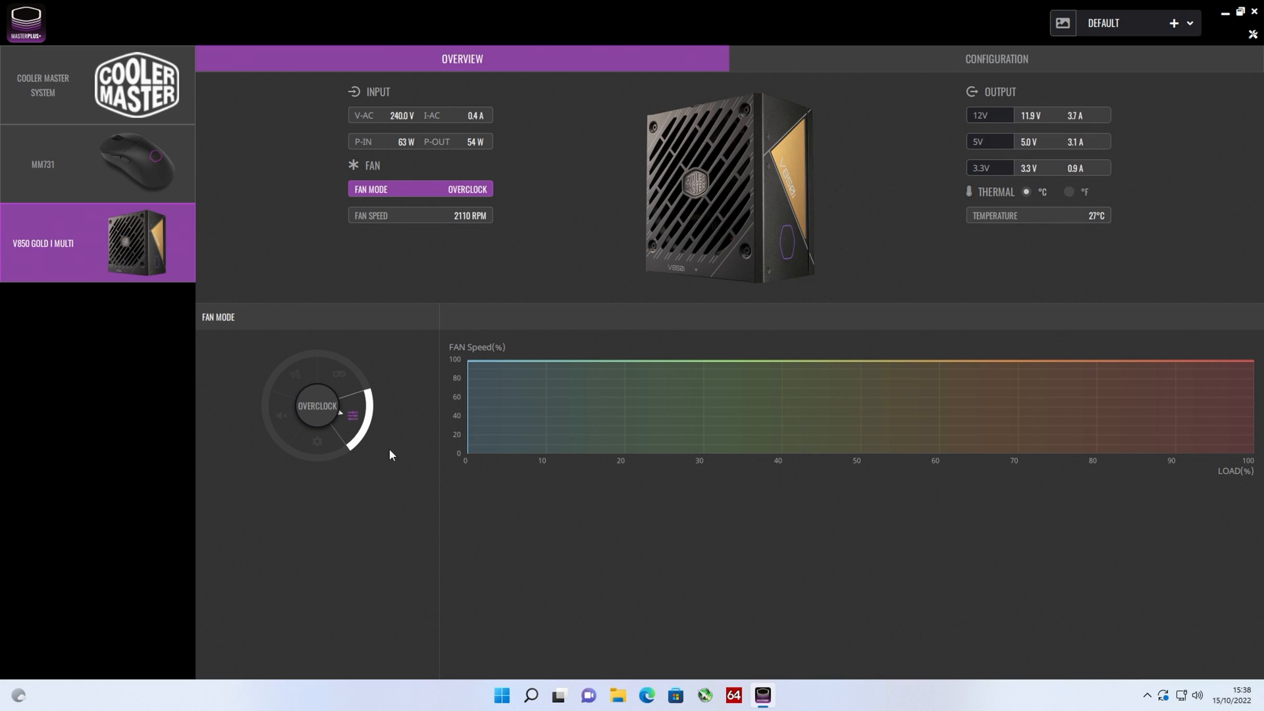
left_click(325, 446)
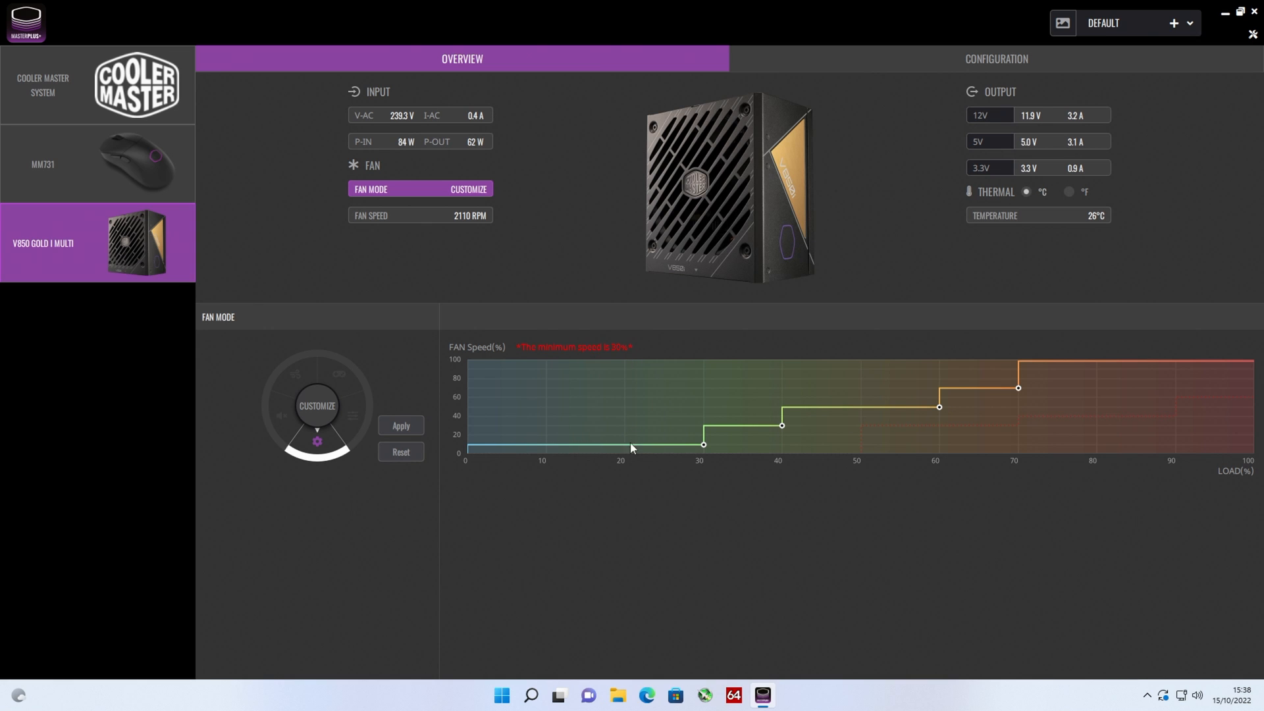
left_click(287, 419)
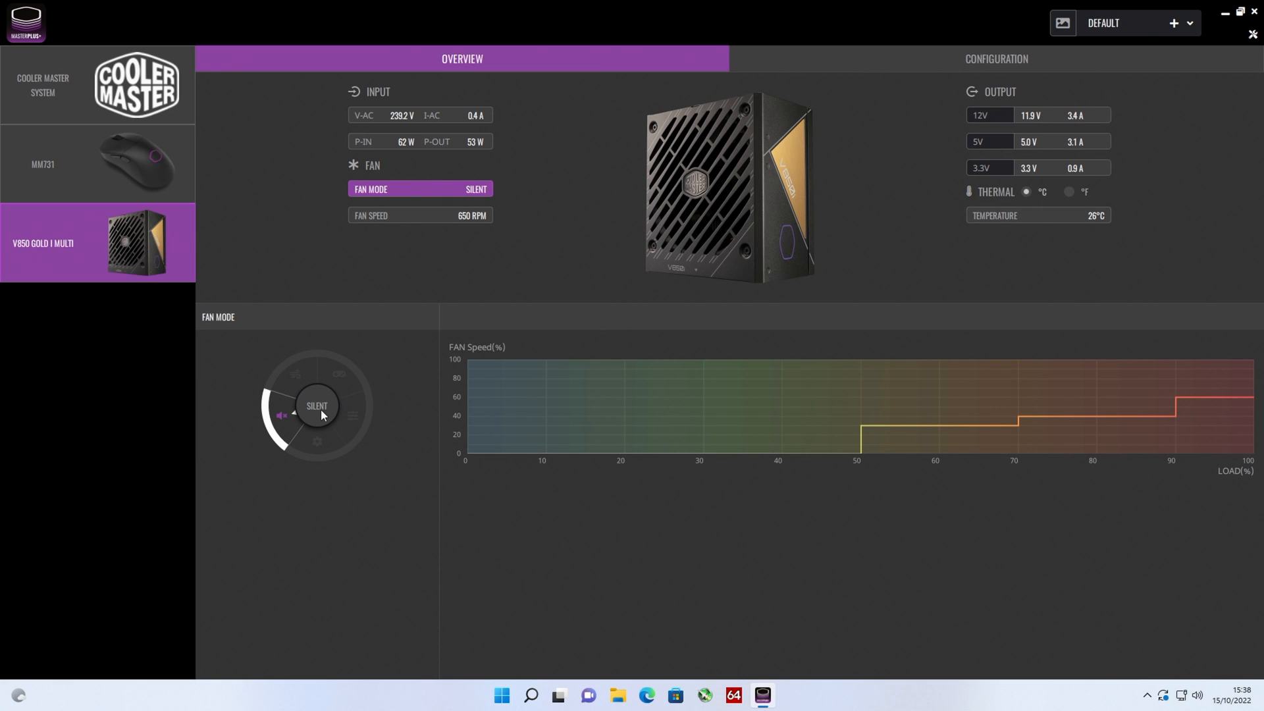
- Show the fan speed history graph with the fan at 0 RPM
left_click(420, 215)
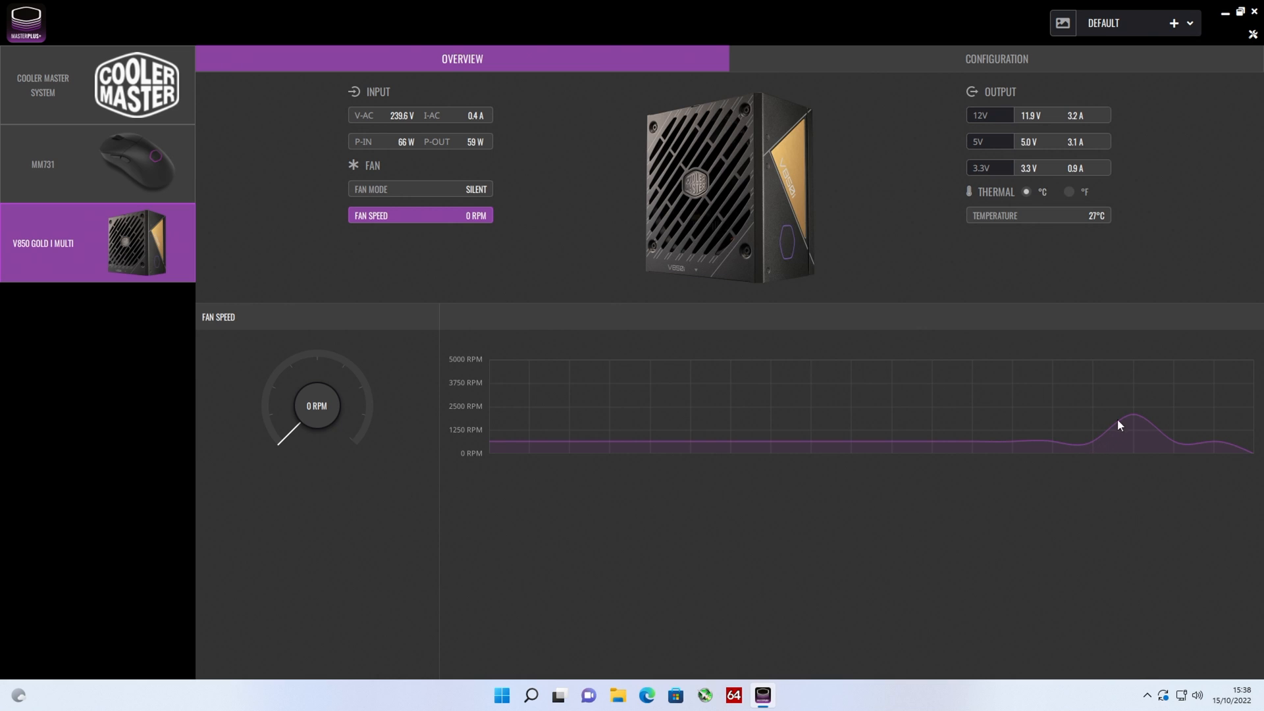
- View the 12V, 5V and 3.3V output graphs, switching between voltage and current plots
left_click(1032, 120)
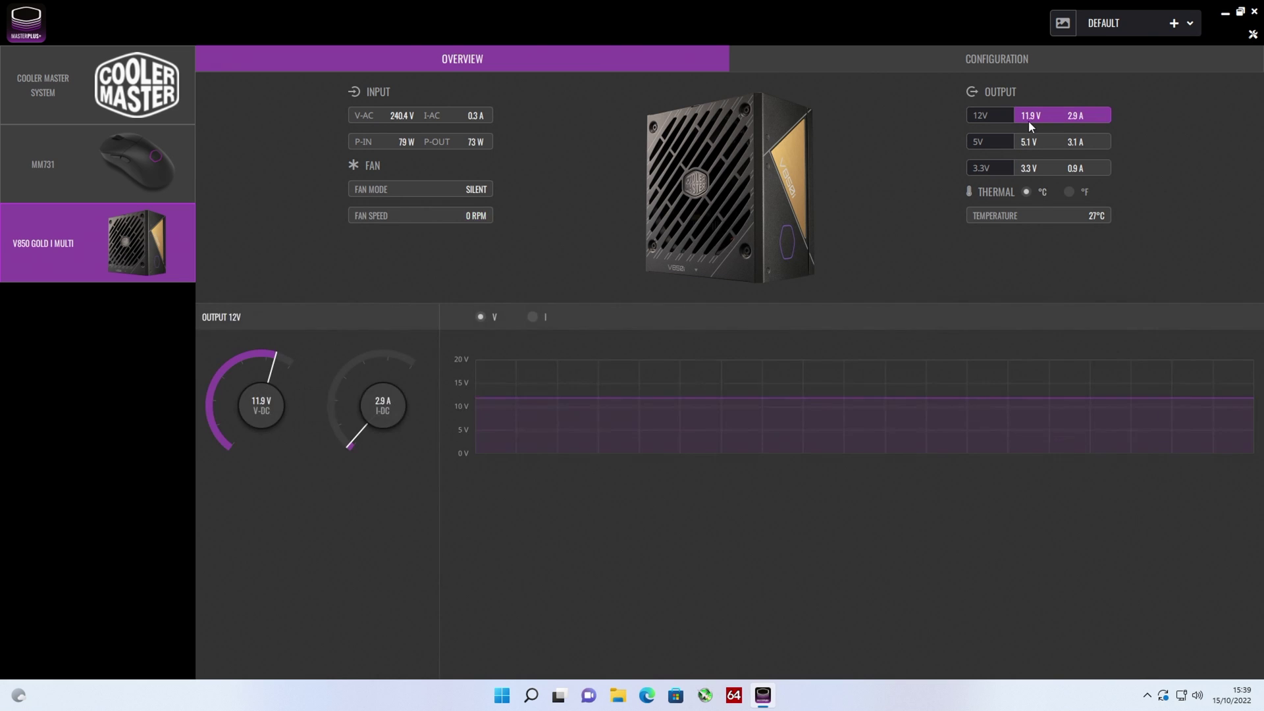
left_click(534, 316)
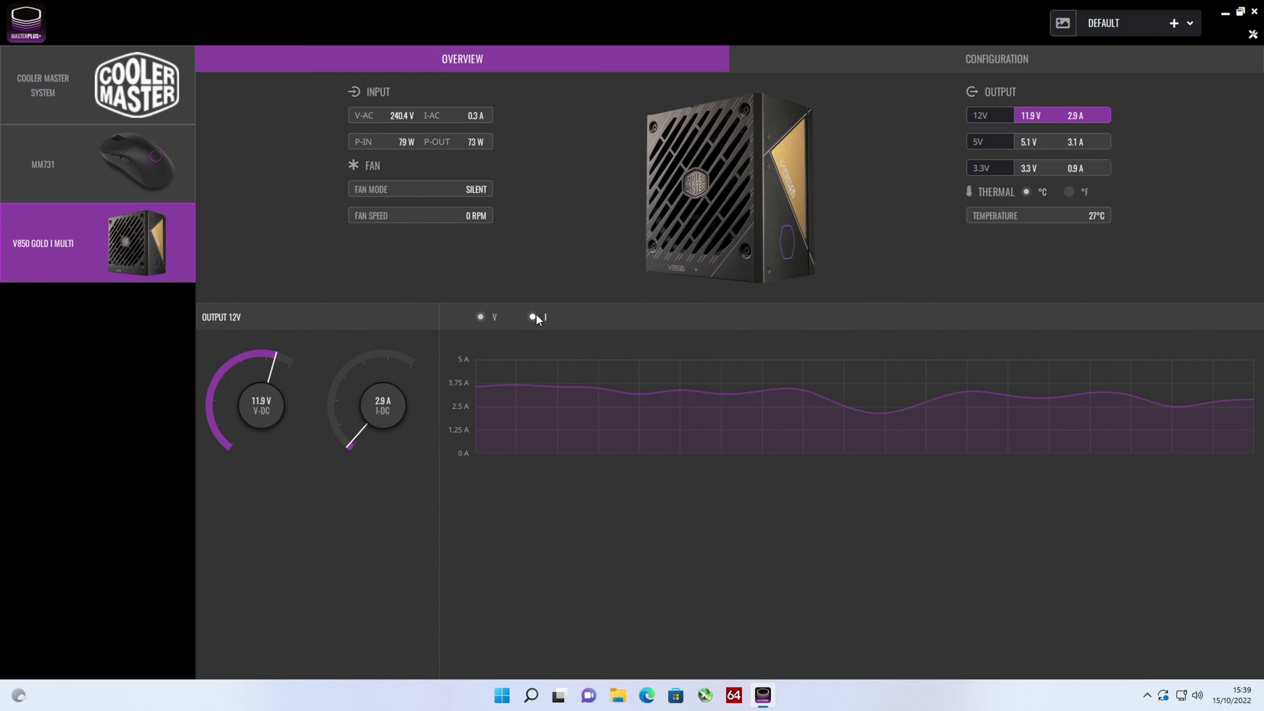
left_click(1064, 142)
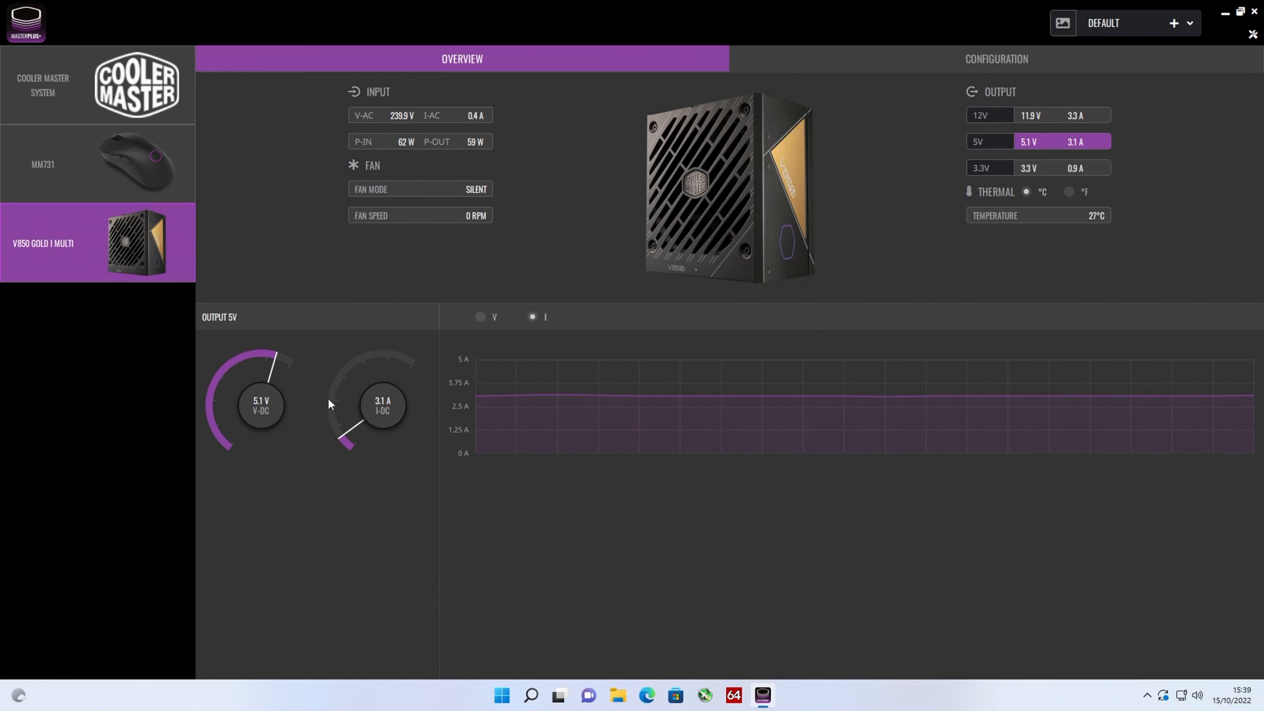
left_click(483, 316)
left_click(546, 318)
left_click(1046, 167)
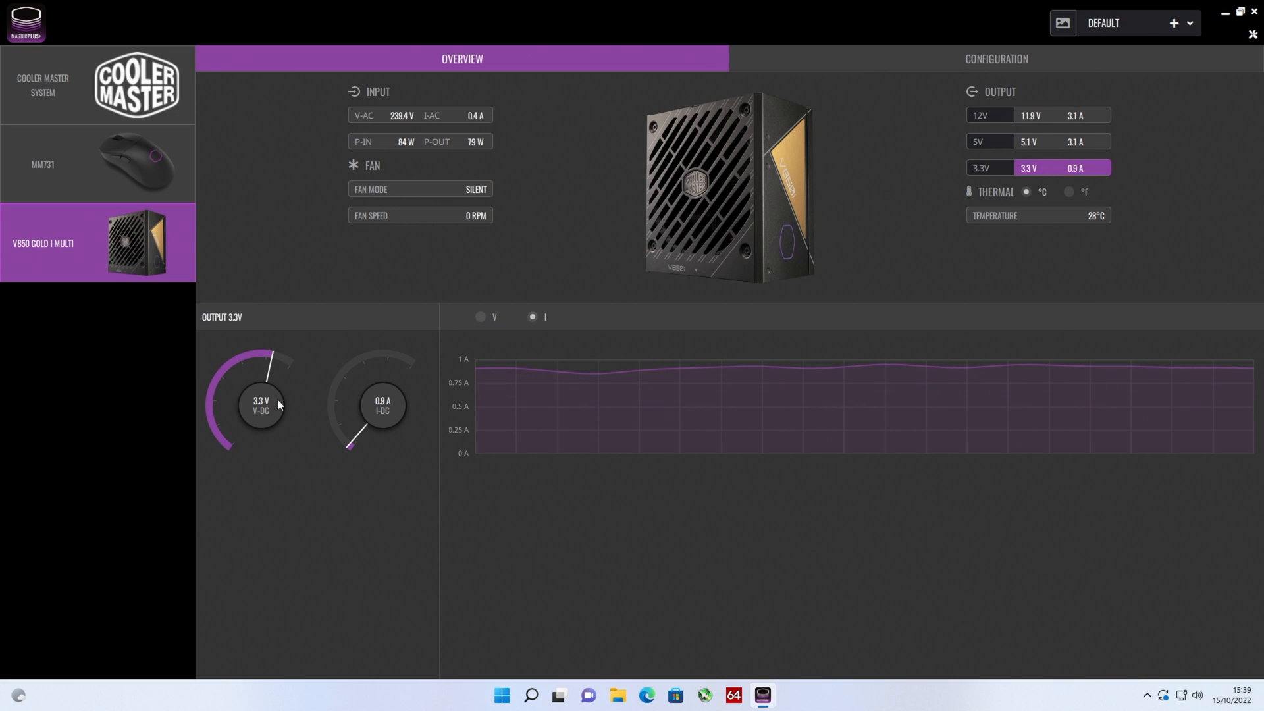
left_click(479, 314)
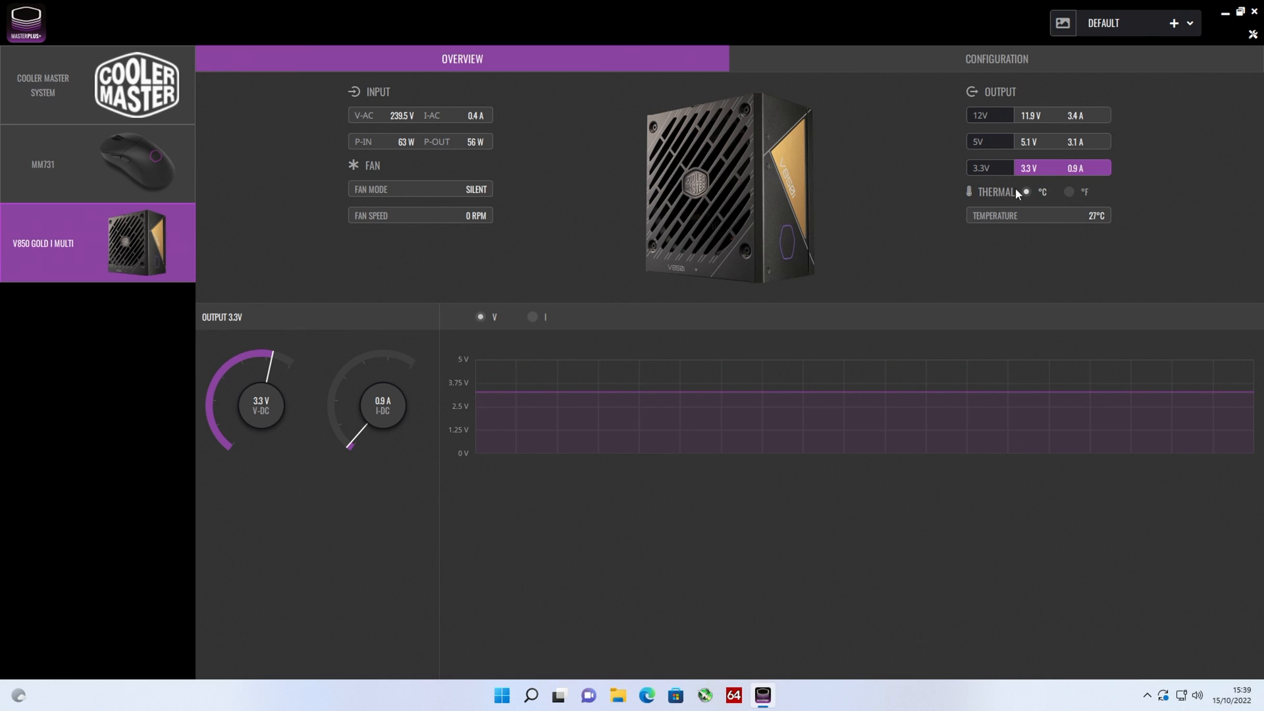
- Show the power supply temperature graph reading 27 °C
left_click(1026, 214)
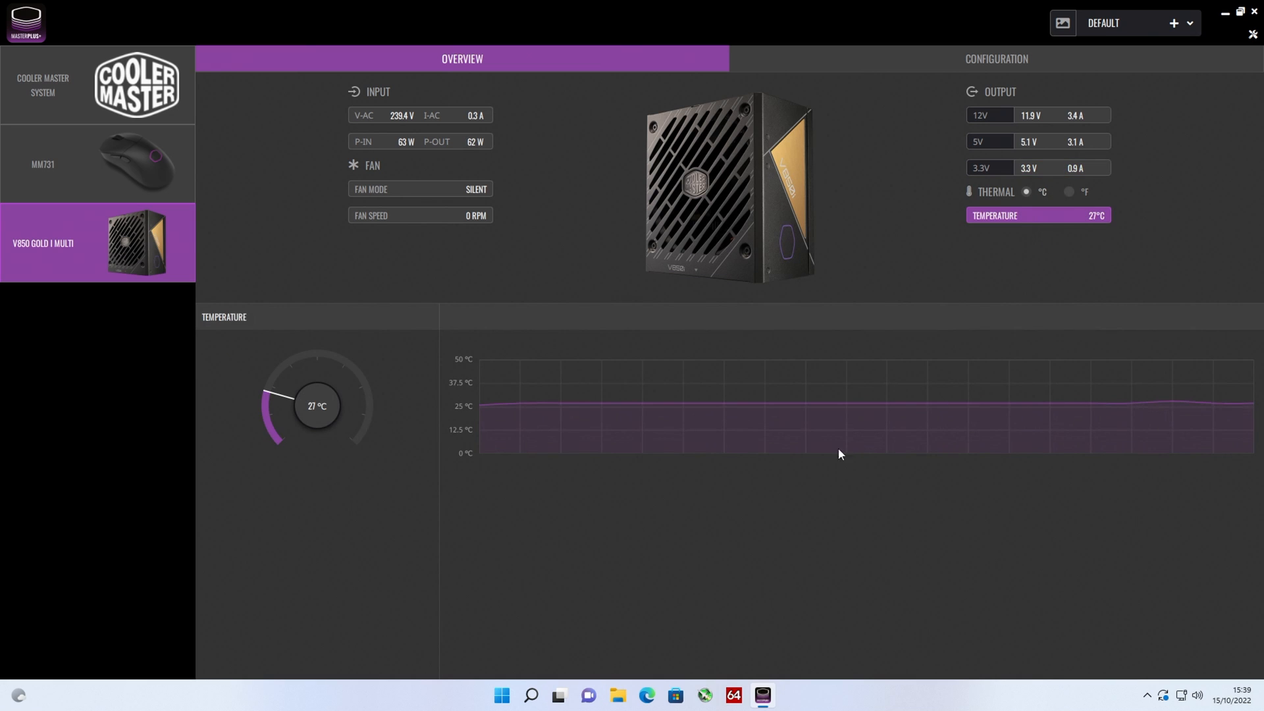